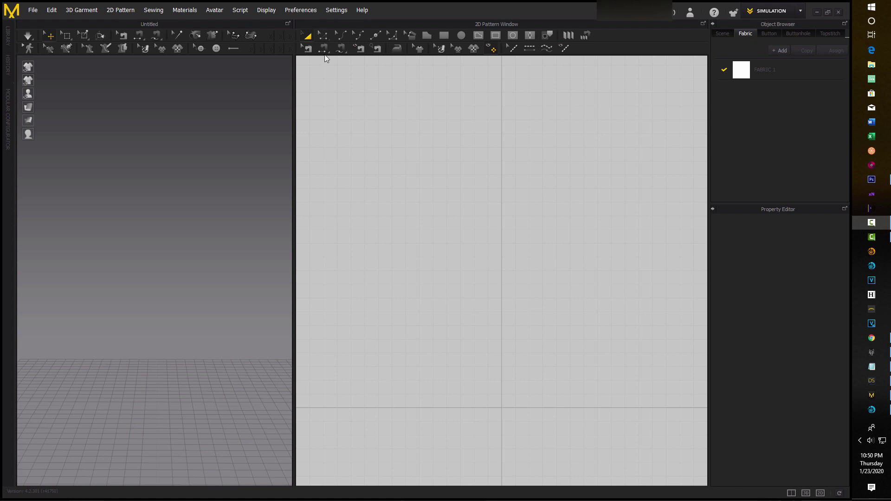
# Step: Draw a thin horizontal rectangle pattern about 1524 mm wide, and a large rectangular panel about 2167 mm wide just below it
pyautogui.click(444, 36)
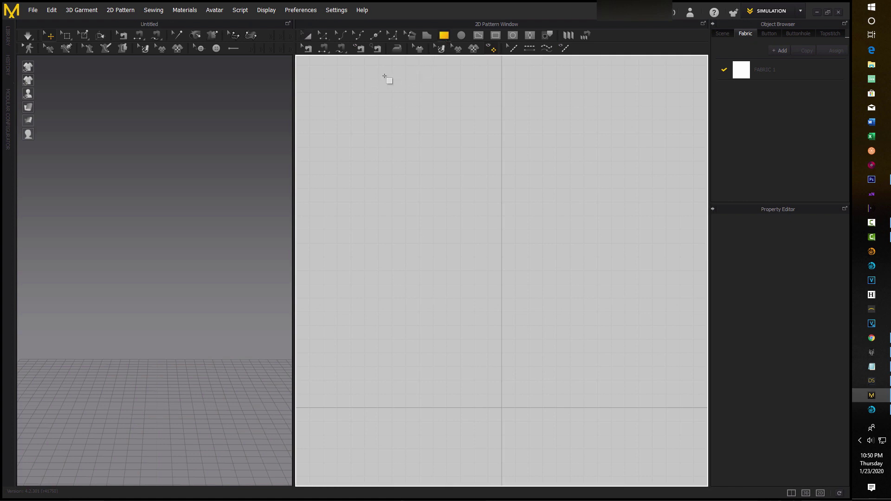
pyautogui.moveTo(387, 80); pyautogui.dragTo(595, 95)
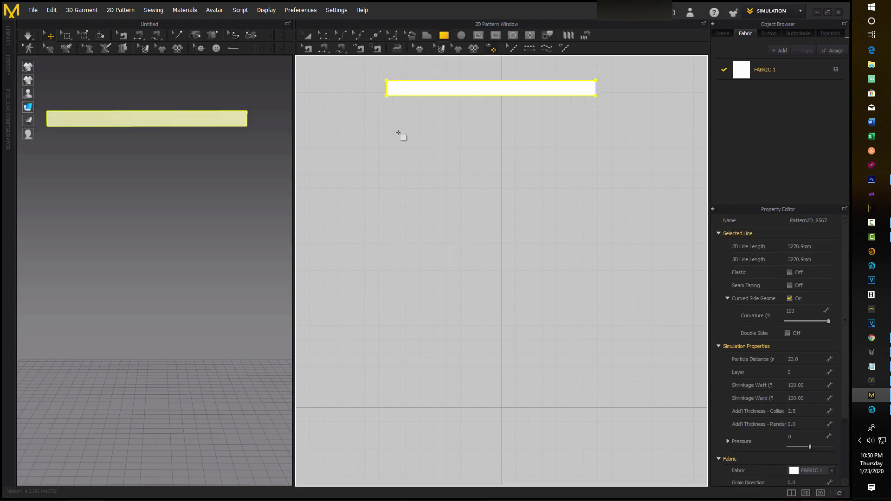
pyautogui.moveTo(341, 99); pyautogui.dragTo(639, 380)
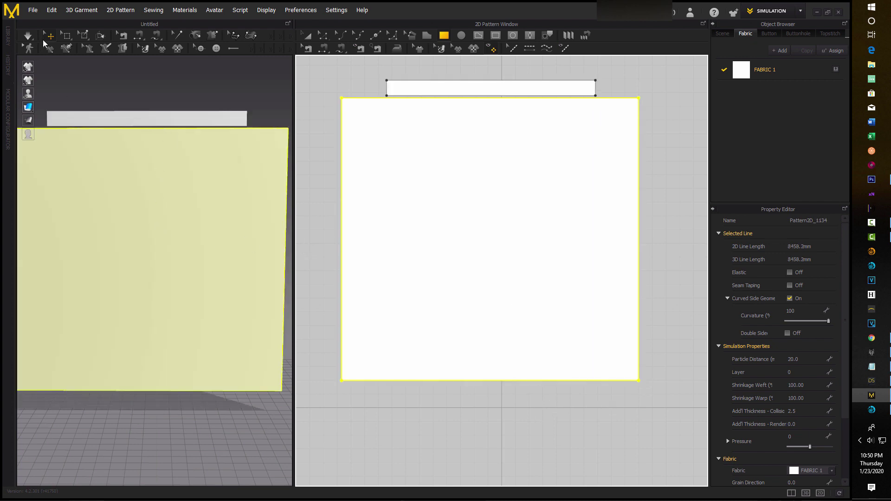
# Step: Freeze the thin strip pattern above the large panel
pyautogui.click(107, 118)
pyautogui.rightClick(192, 120)
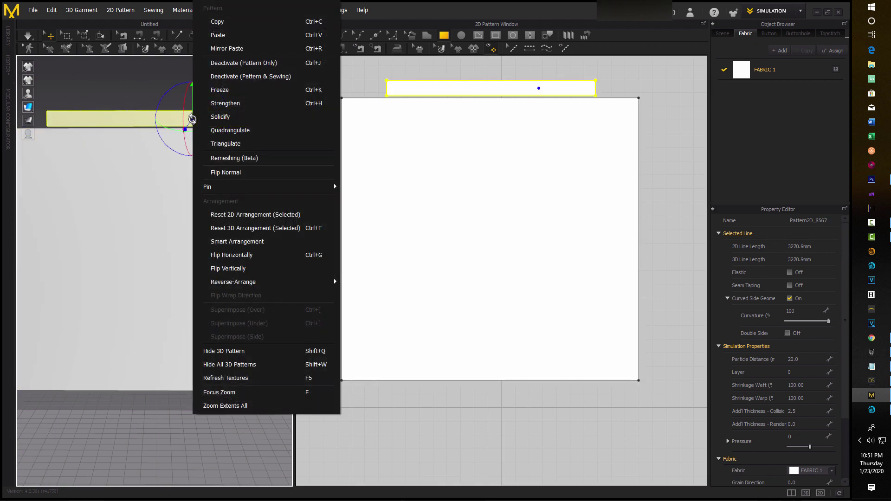
pyautogui.click(219, 90)
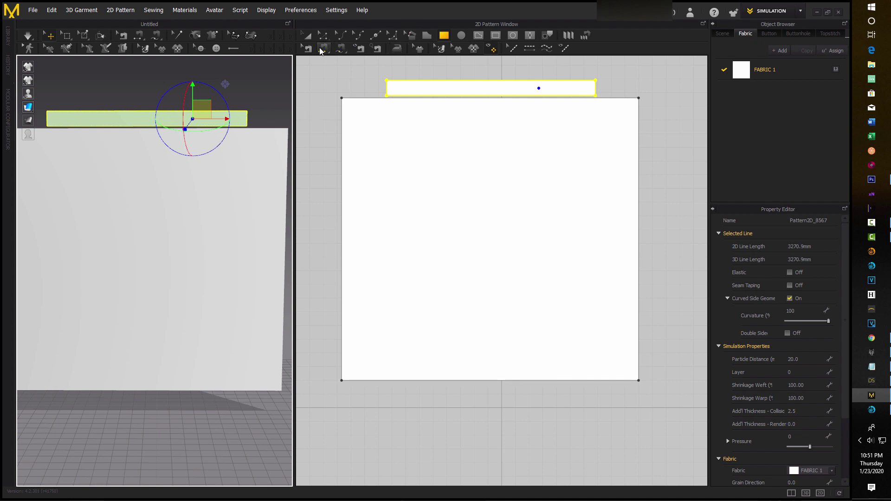
# Step: Sew the full lower edge of the thin strip to the full upper edge of the large panel
pyautogui.click(326, 50)
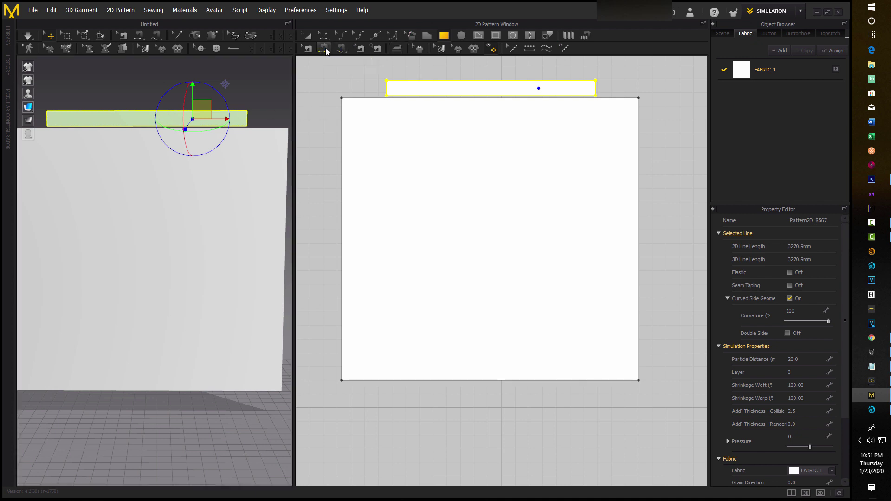
pyautogui.click(450, 96)
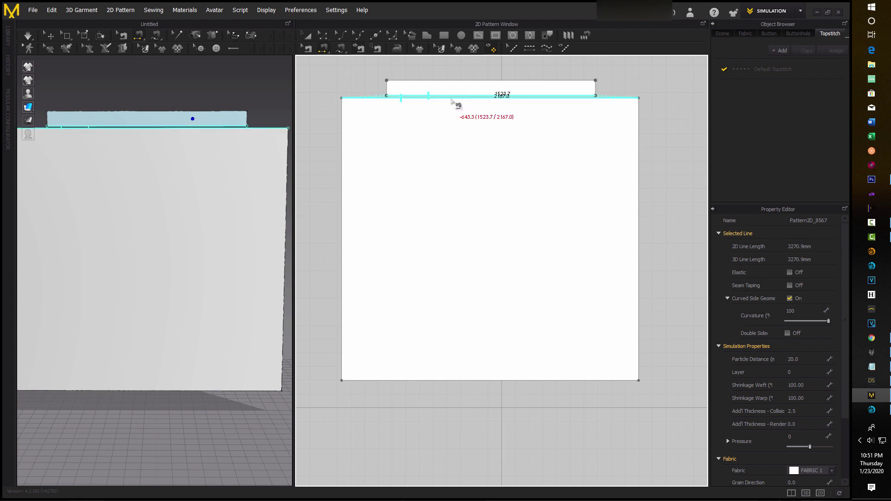
pyautogui.click(451, 99)
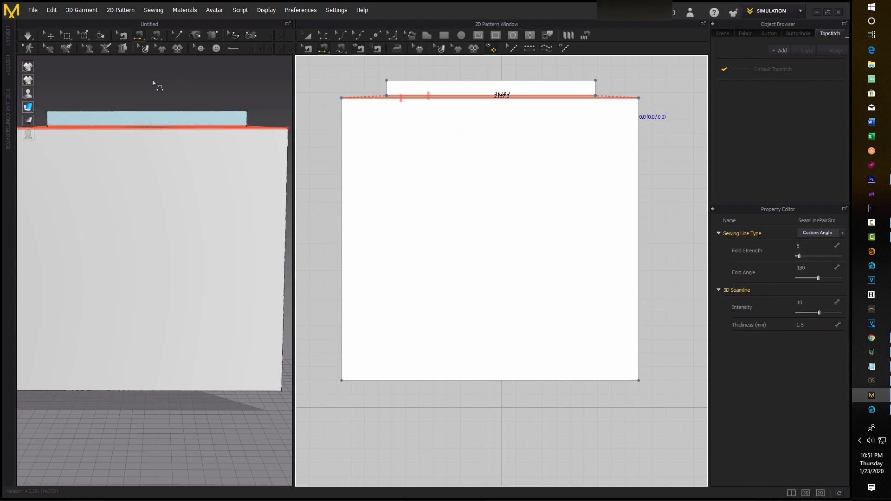
# Step: Run the cloth simulation until the panel gathers and hangs in folds from the strip, and stop it
pyautogui.scroll(2, 178, 87)
pyautogui.scroll(-3, 177, 87)
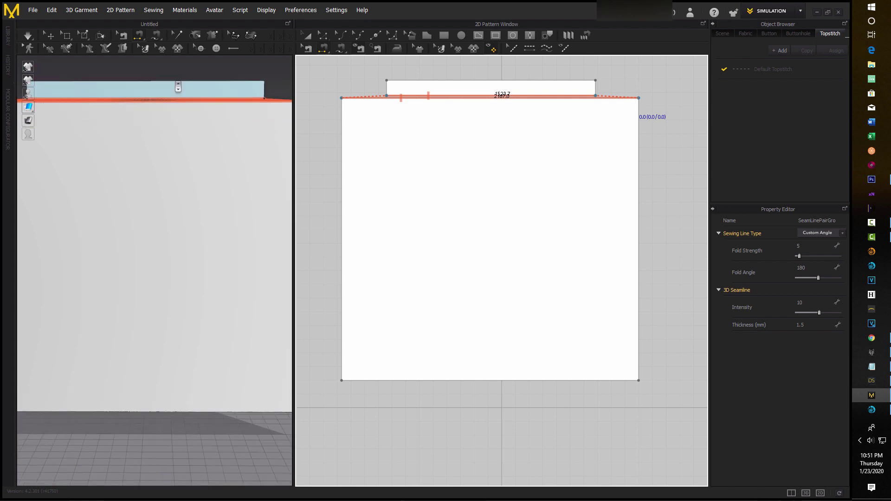
pyautogui.scroll(-2, 177, 87)
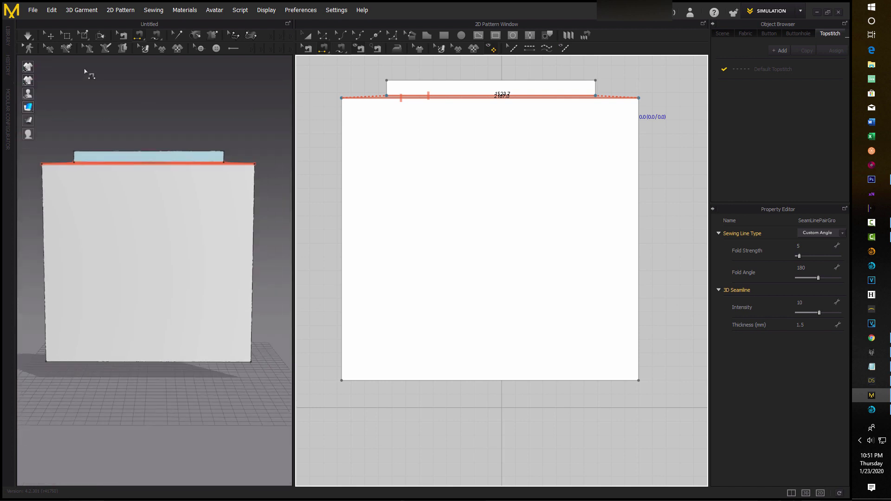
pyautogui.click(30, 40)
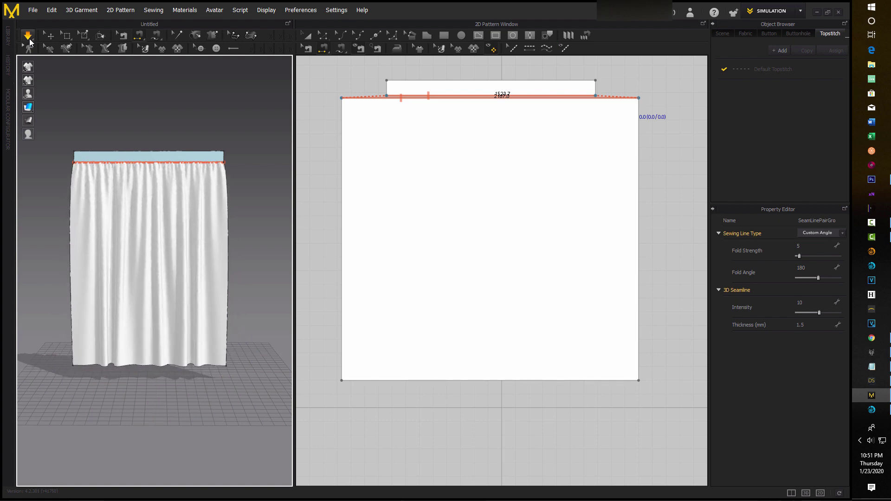
pyautogui.click(28, 36)
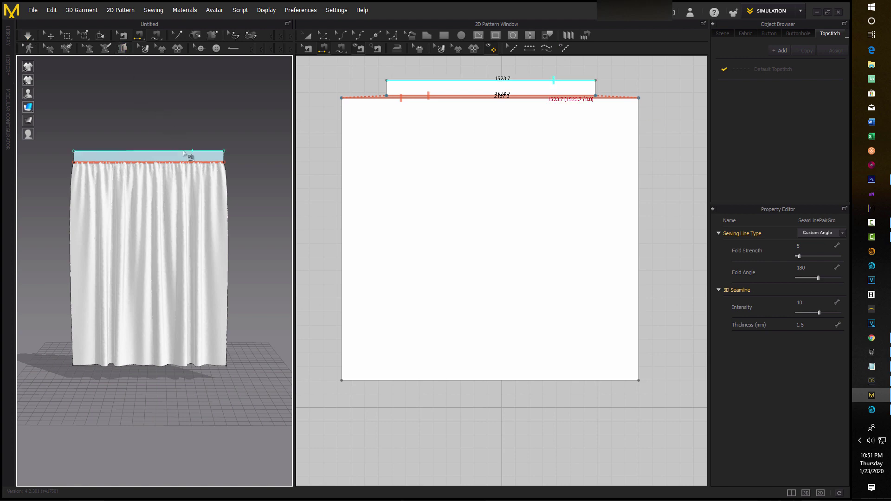
# Step: Delete the thin strip pattern above the gathered curtain
pyautogui.click(142, 159)
pyautogui.click(140, 159)
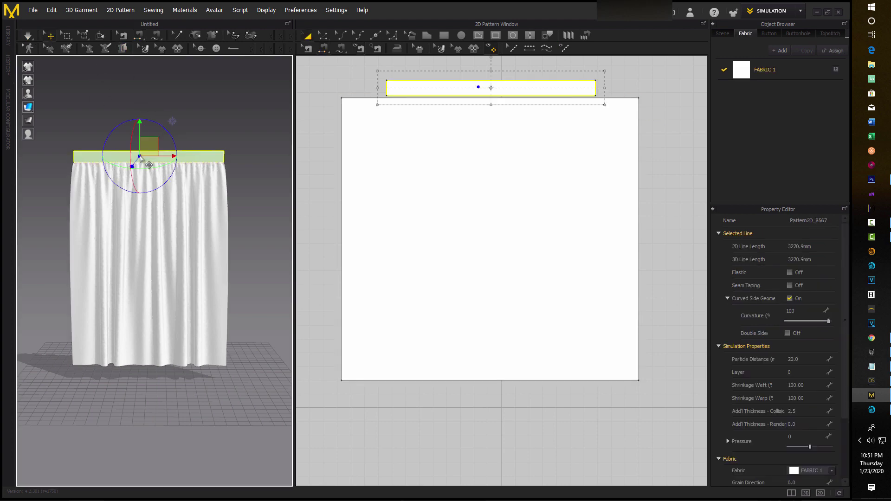
pyautogui.press('Delete')
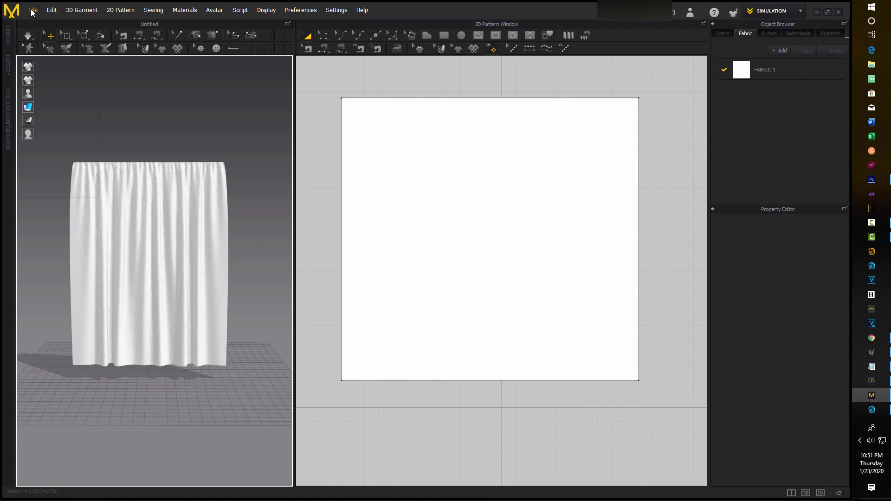
# Step: Export the curtain to the Desktop as an OBJ named curtain3, as a single, unwelded, thin object in mm
pyautogui.click(33, 11)
pyautogui.moveTo(47, 121)
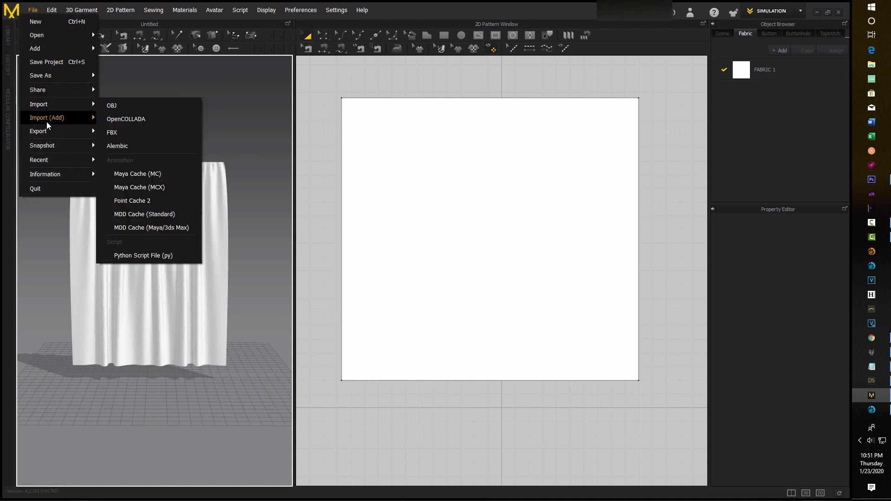
pyautogui.click(134, 131)
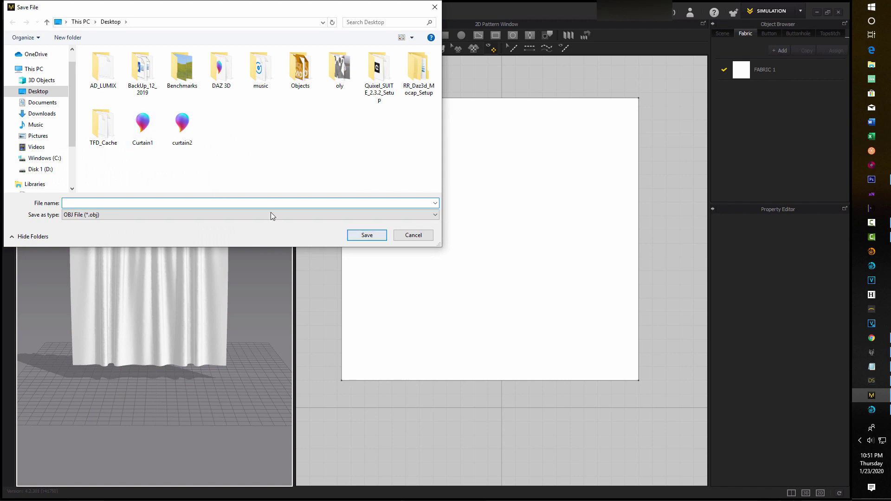
pyautogui.write('curt')
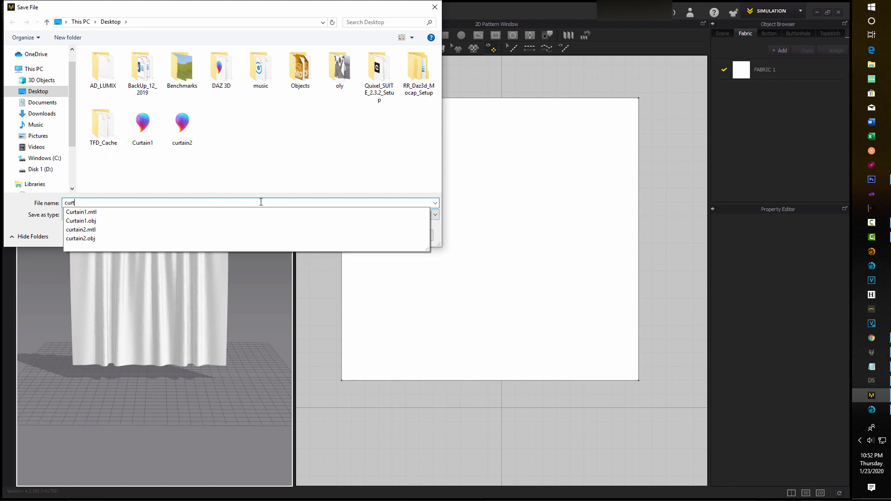
pyautogui.write('ain3')
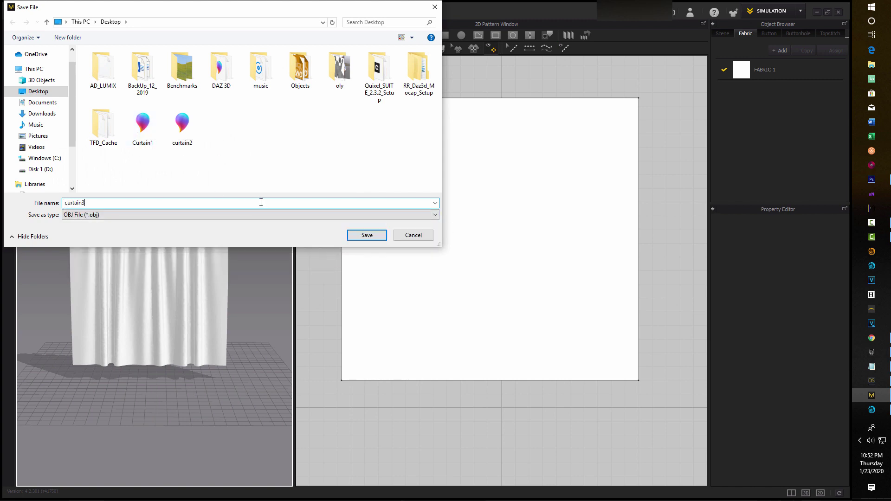
pyautogui.click(367, 235)
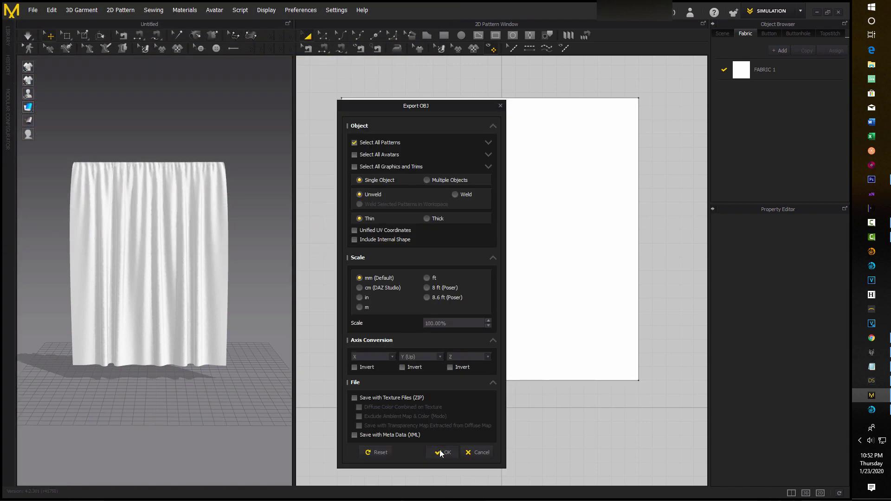
pyautogui.click(440, 453)
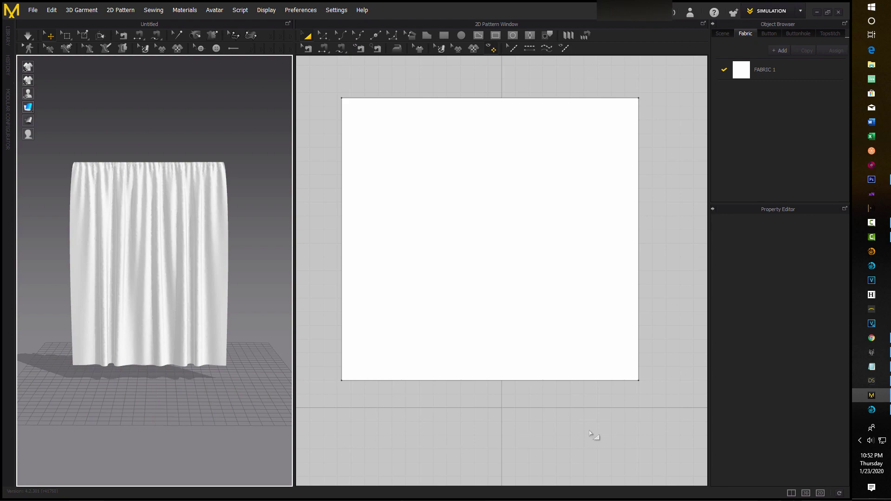
# Step: Switch to LightWave Layout and clear the existing curtain scene without saving it
pyautogui.click(872, 411)
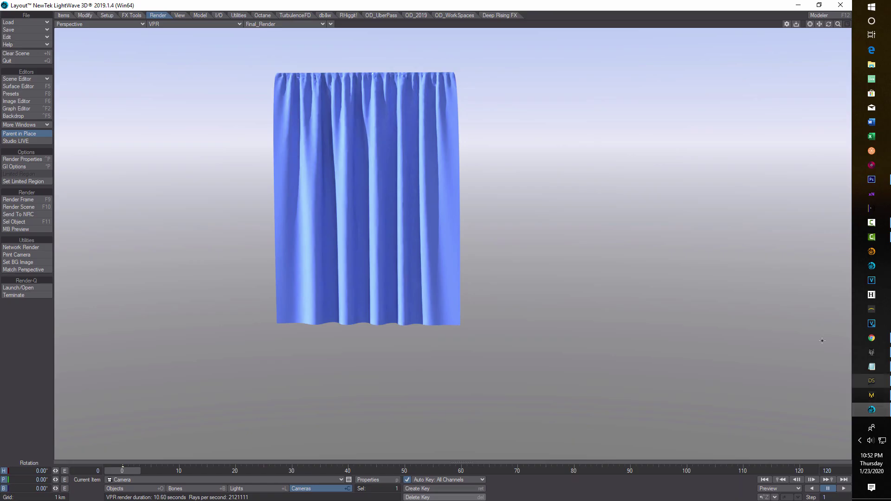
pyautogui.click(21, 55)
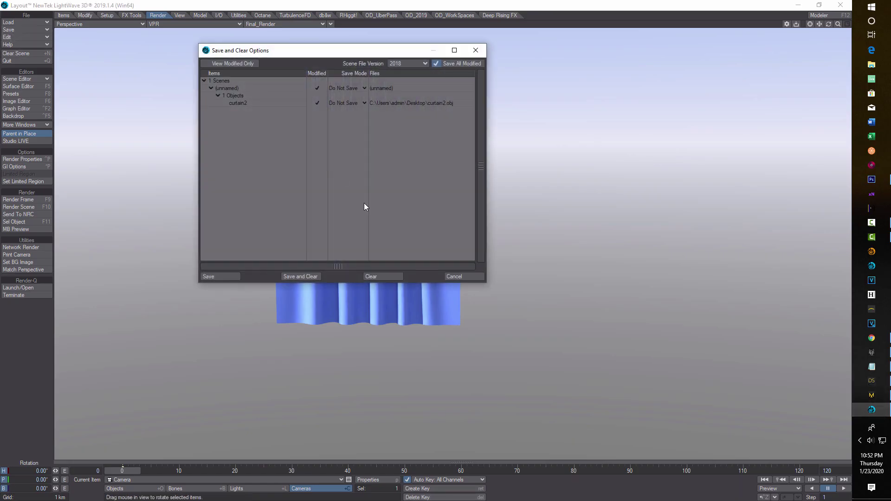
pyautogui.click(385, 276)
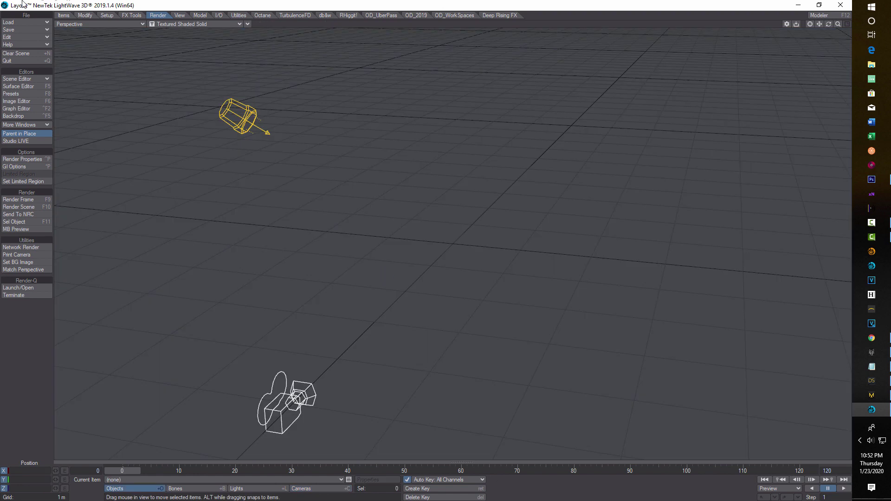
# Step: Load the curtain3 object from the Desktop into the empty scene
pyautogui.click(25, 23)
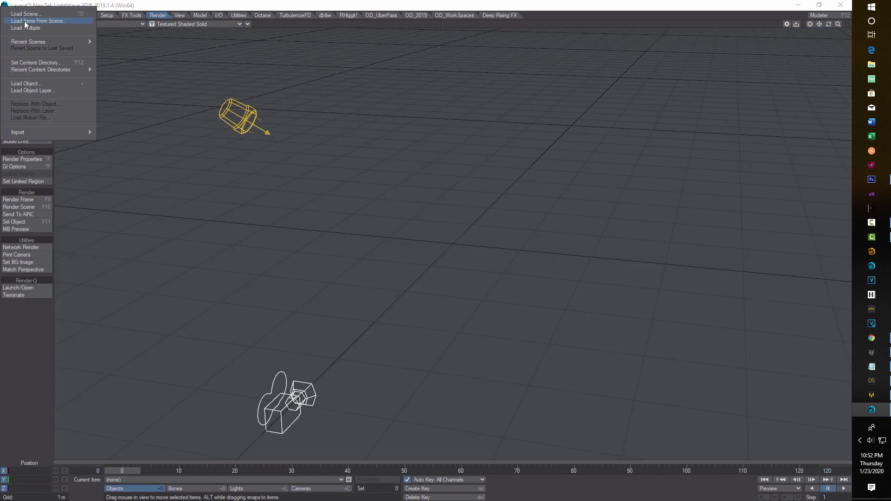
pyautogui.click(34, 85)
pyautogui.click(342, 126)
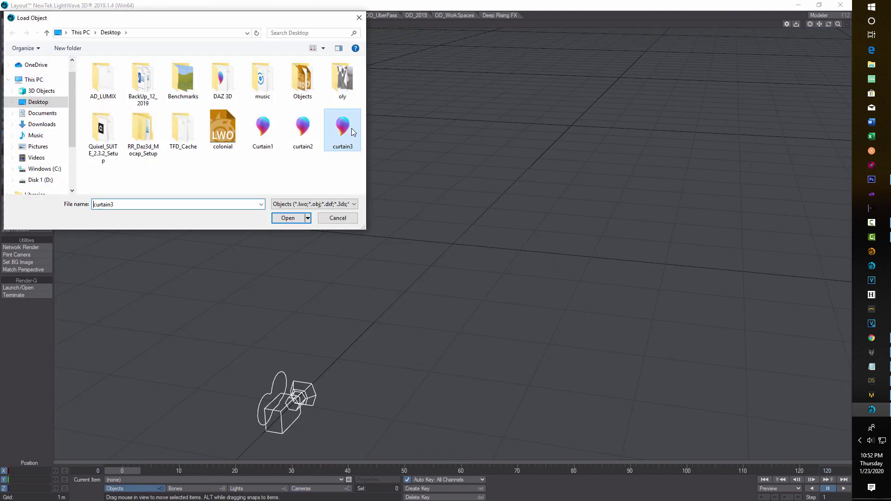
pyautogui.click(302, 218)
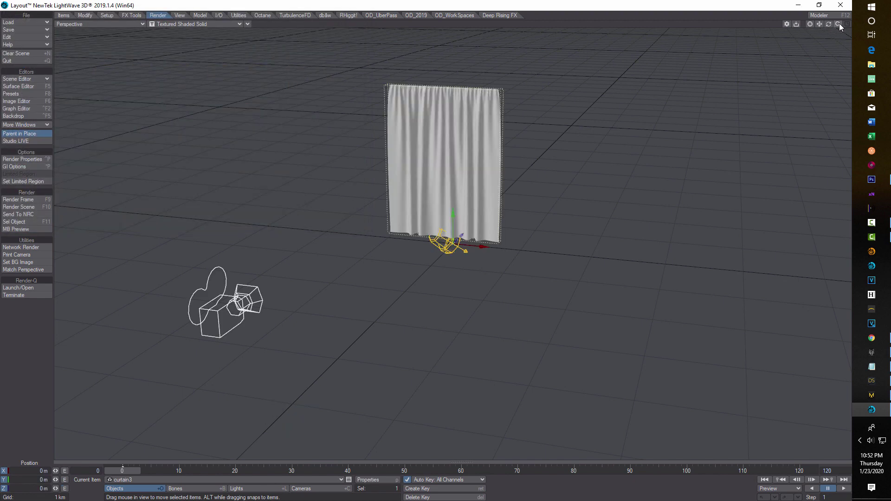
# Step: Rotate the curtain's heading to -15.50° so it faces the perspective view
pyautogui.moveTo(839, 23); pyautogui.dragTo(821, 54)
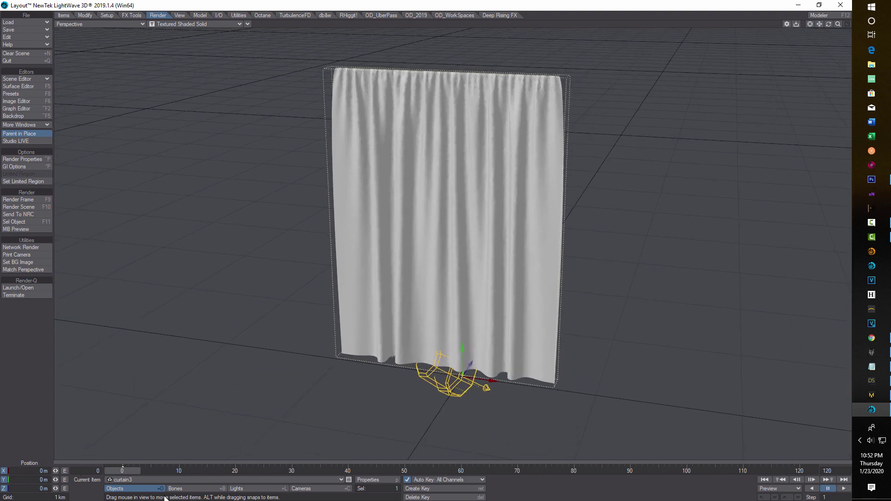
pyautogui.press('y')
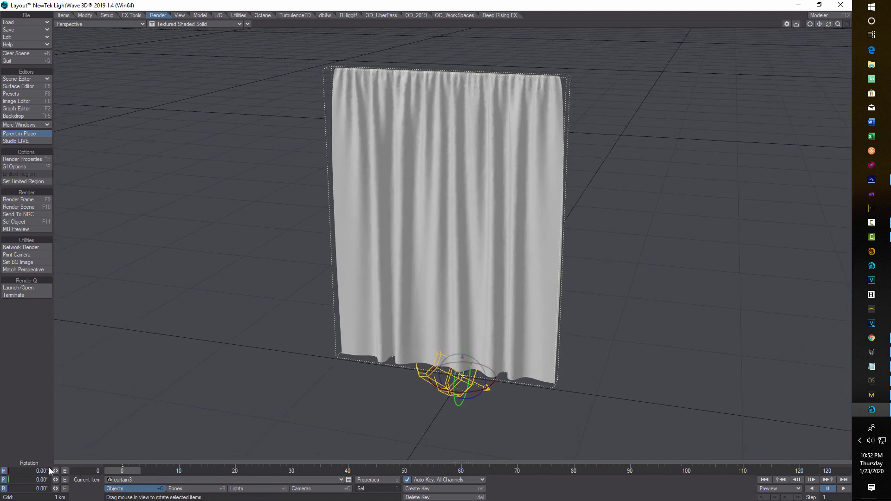
pyautogui.moveTo(57, 472); pyautogui.dragTo(41, 473)
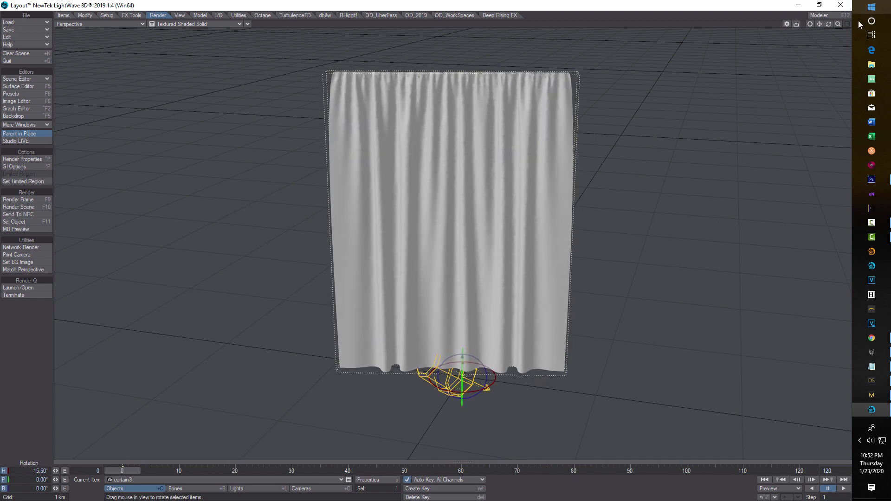
# Step: Change the curtain fabric surface's material to Principled BSDF and close the Surface Editor
pyautogui.moveTo(828, 29); pyautogui.dragTo(826, 28)
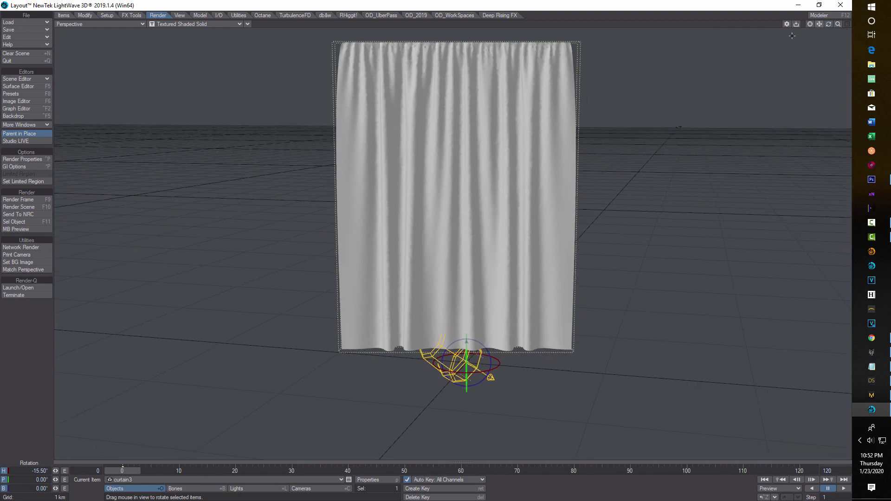
pyautogui.moveTo(819, 24); pyautogui.dragTo(837, 29)
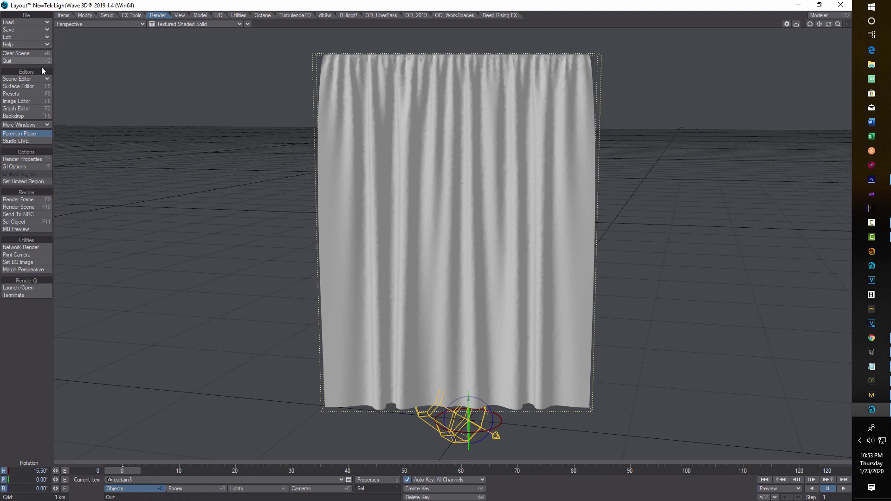
pyautogui.click(32, 88)
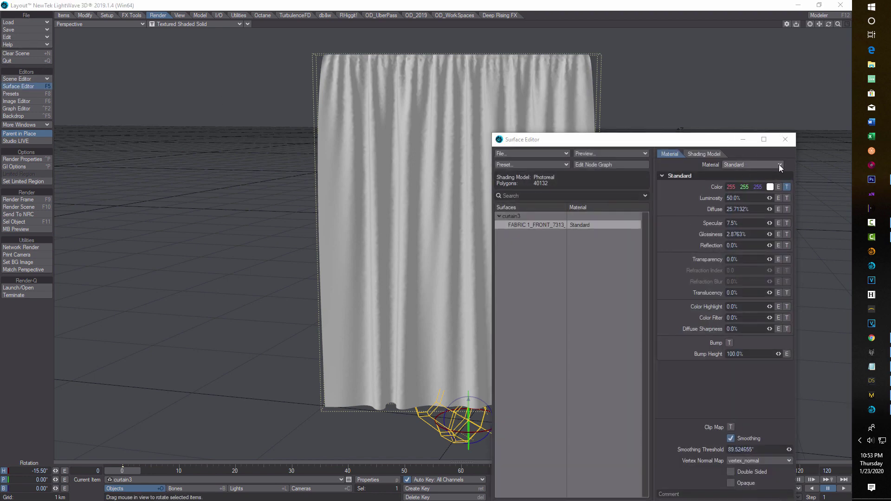
pyautogui.click(780, 165)
pyautogui.click(782, 137)
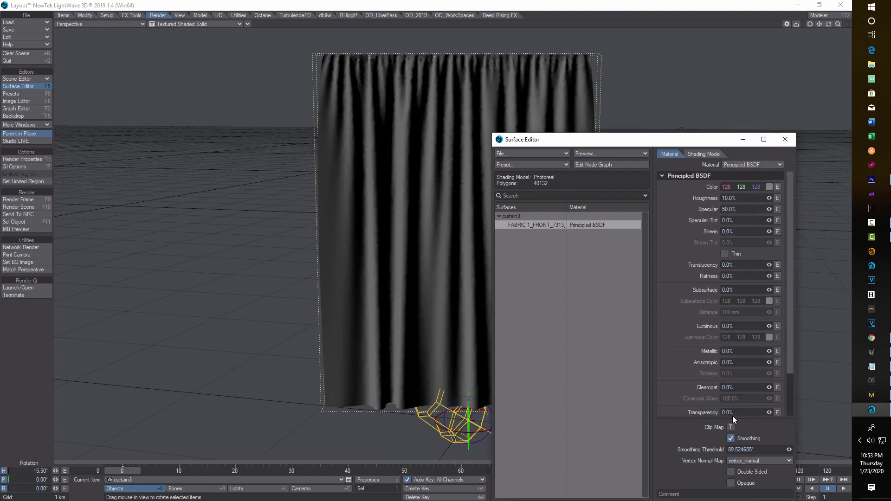
pyautogui.click(785, 139)
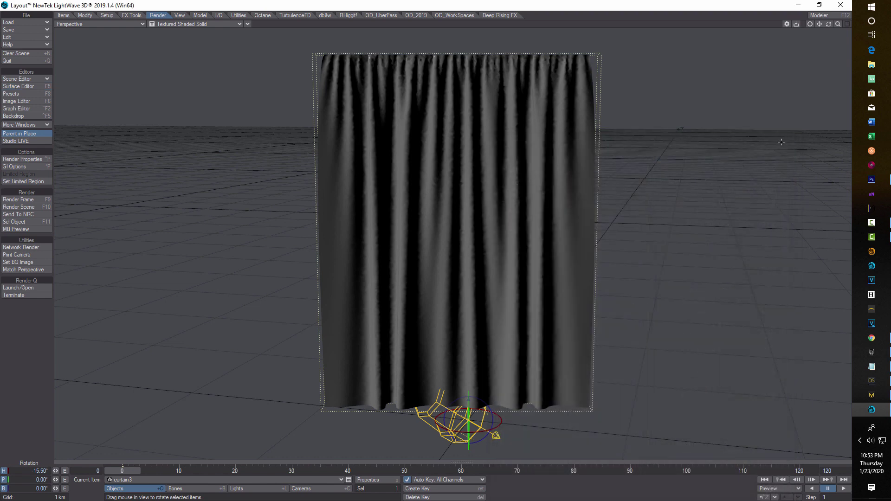
# Step: Check the curtain3 object's subdivision settings, select the camera, and close the object properties
pyautogui.click(361, 481)
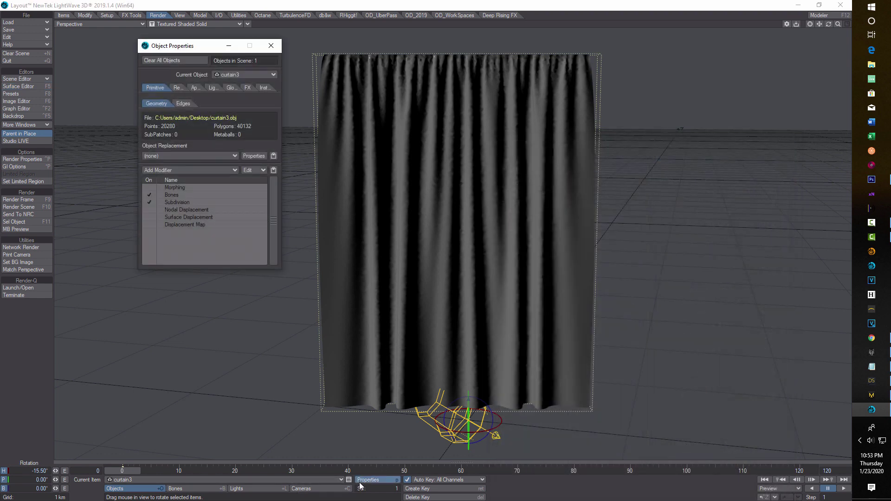
pyautogui.click(200, 204)
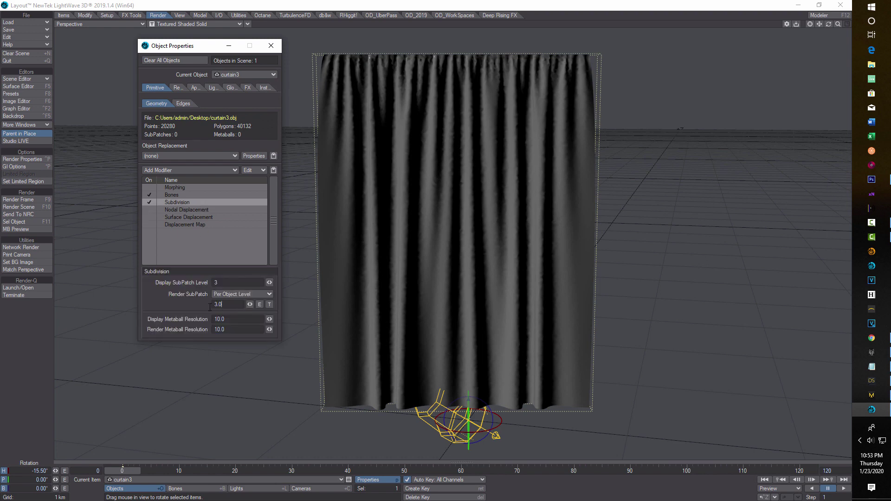
pyautogui.doubleClick(210, 306)
pyautogui.press('Return')
pyautogui.hotkey('shift', 'c')
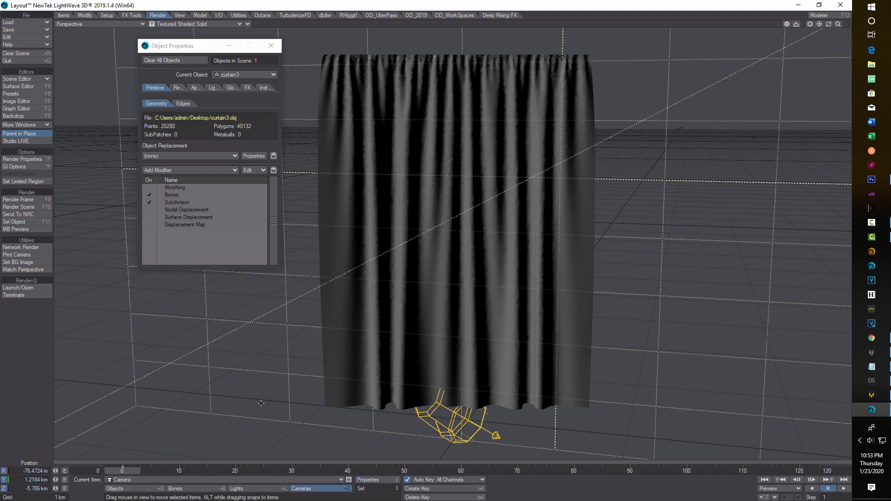
pyautogui.click(278, 50)
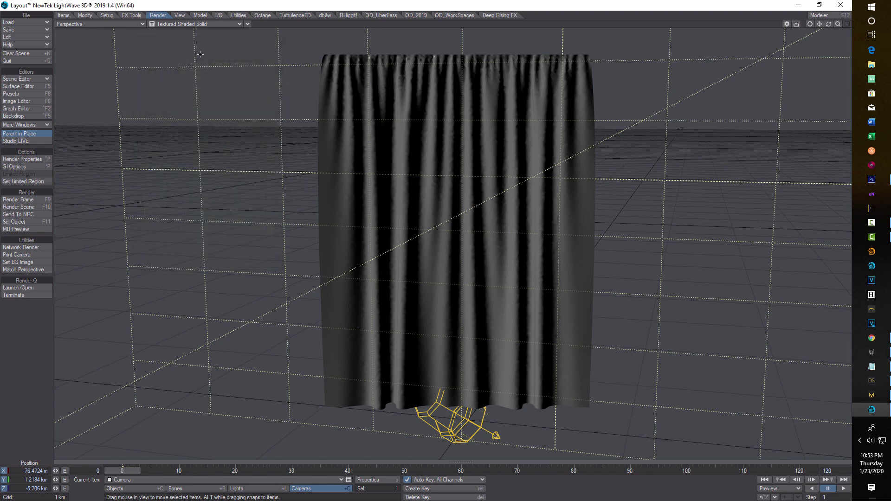
# Step: Set the curtain fabric surface's color to light blue (191, 207, 255) and switch the perspective view to VPR shading
pyautogui.click(19, 86)
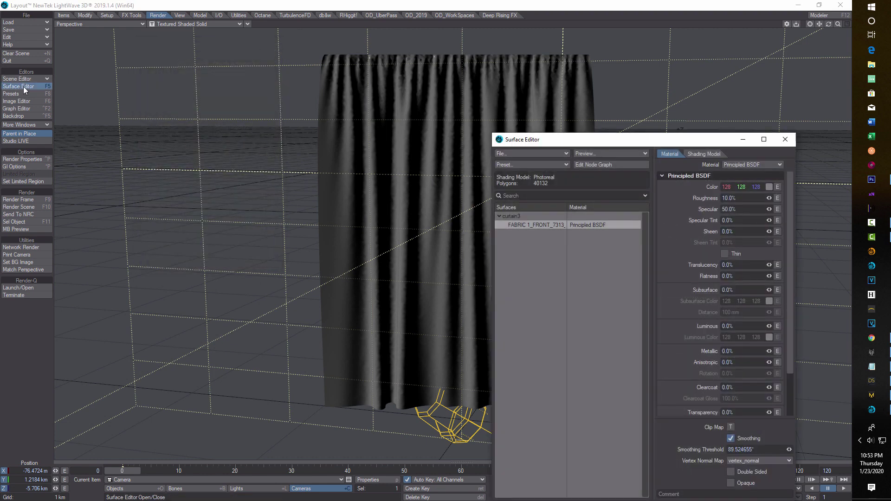
pyautogui.click(768, 186)
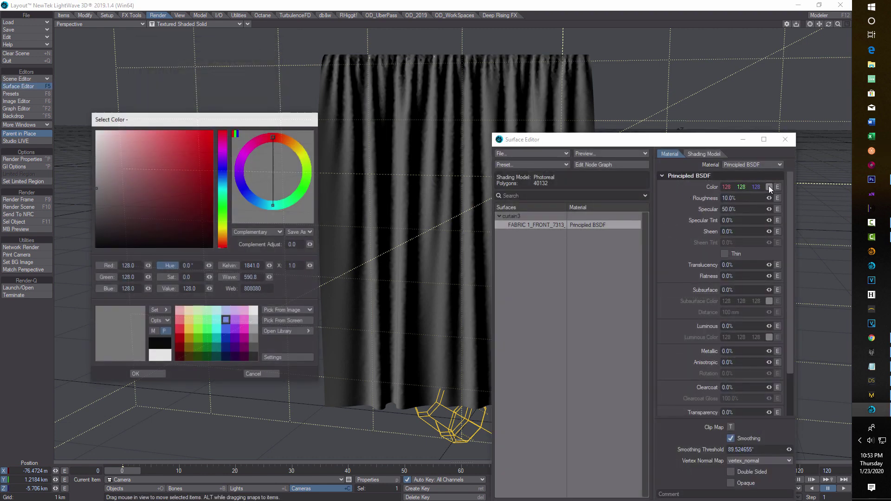
pyautogui.click(224, 312)
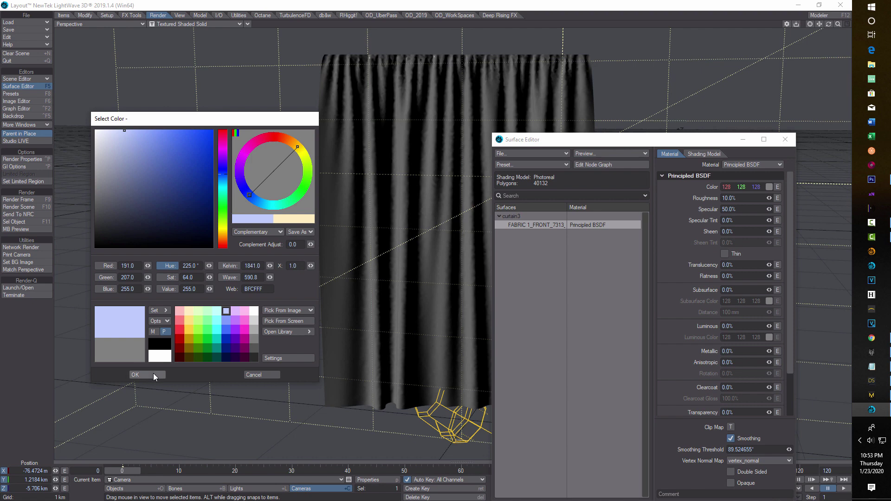
pyautogui.click(145, 374)
pyautogui.click(785, 139)
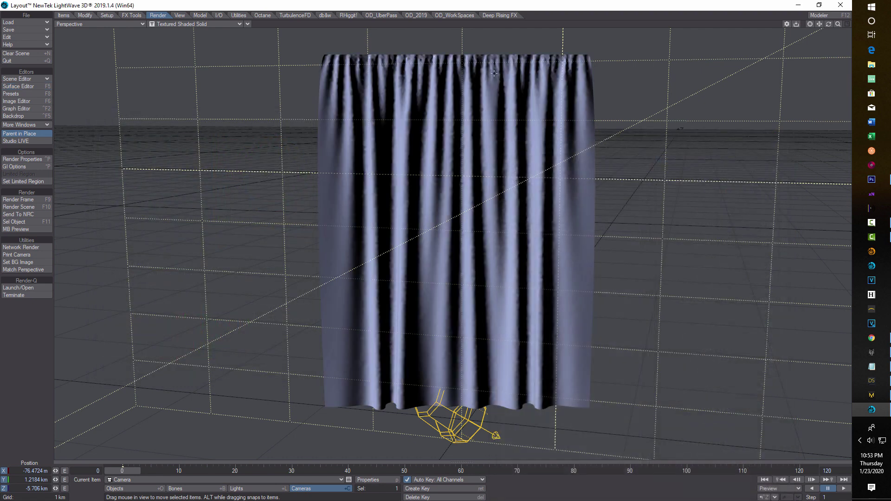
pyautogui.click(204, 25)
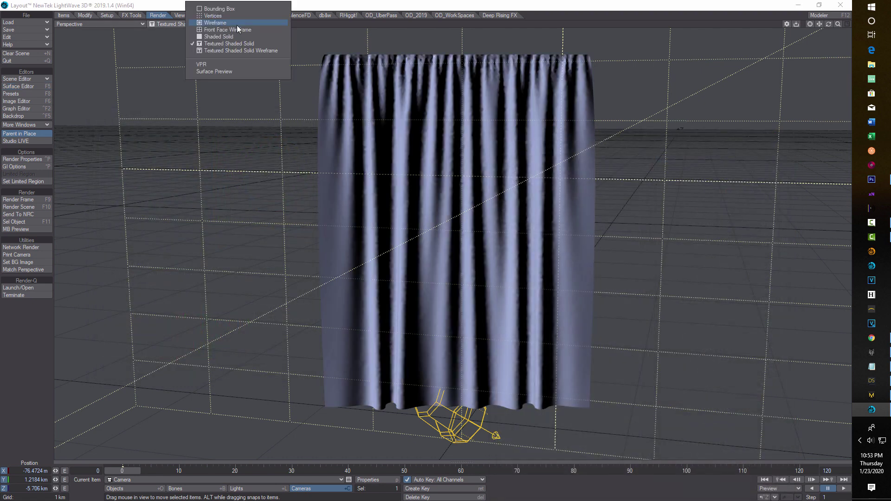
pyautogui.click(203, 65)
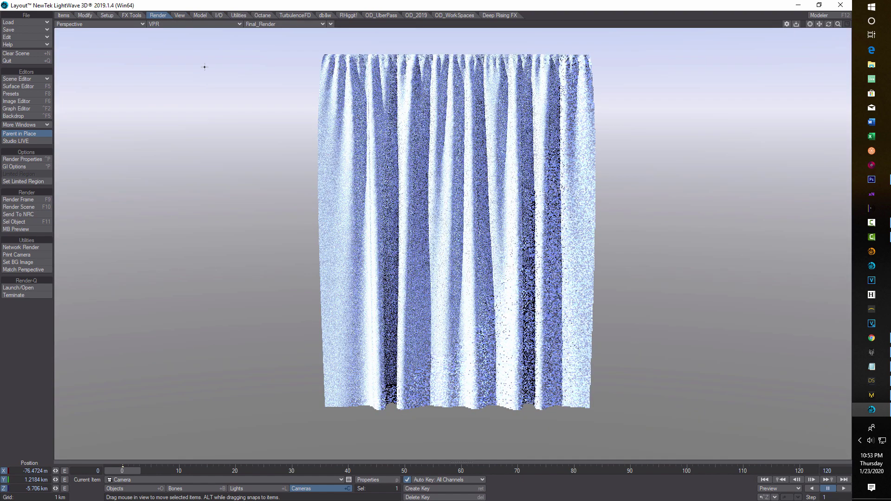
# Step: Select the scene's distant light and lower its intensity to 0.59 lx
pyautogui.click(378, 481)
pyautogui.click(254, 488)
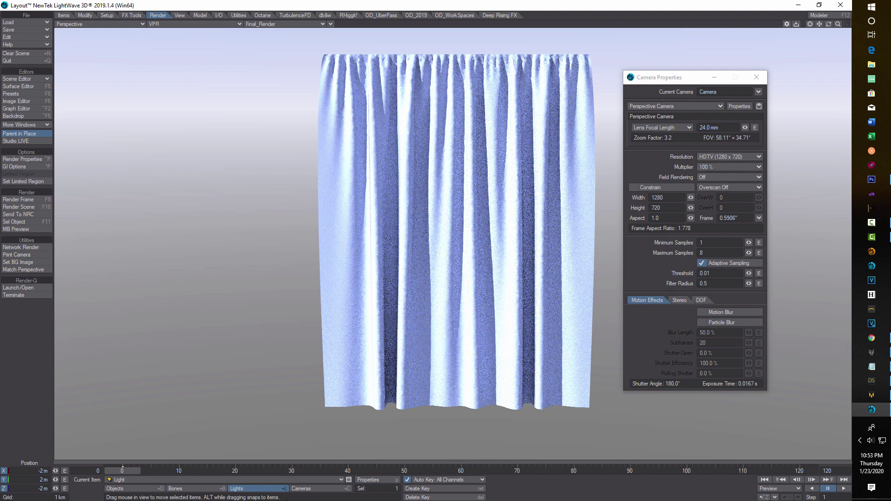
pyautogui.click(757, 77)
pyautogui.press('p')
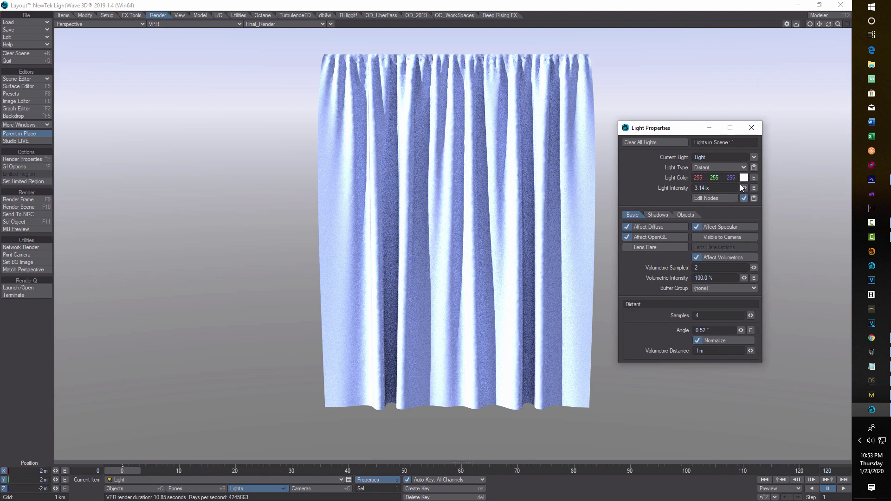
pyautogui.moveTo(743, 188); pyautogui.dragTo(726, 188)
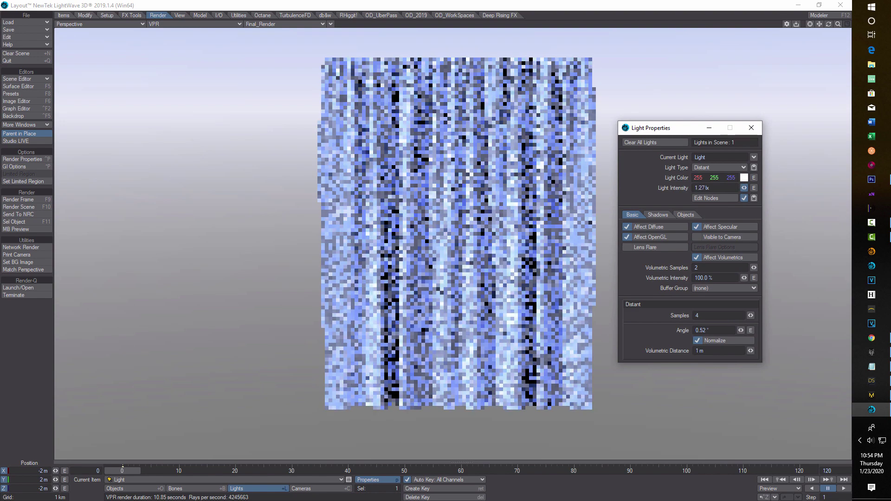
pyautogui.moveTo(744, 188); pyautogui.dragTo(784, 179)
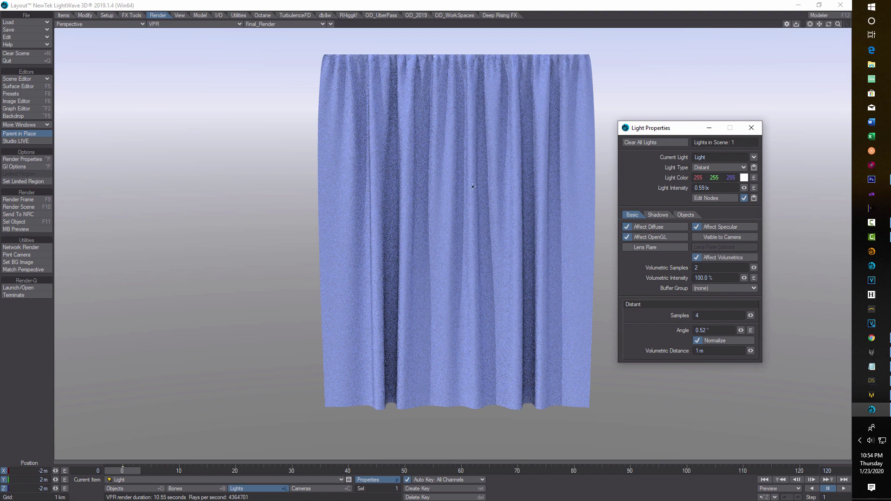
# Step: Set the VPR renderer's noise filter to On - GPU and close the render and light properties
pyautogui.click(37, 160)
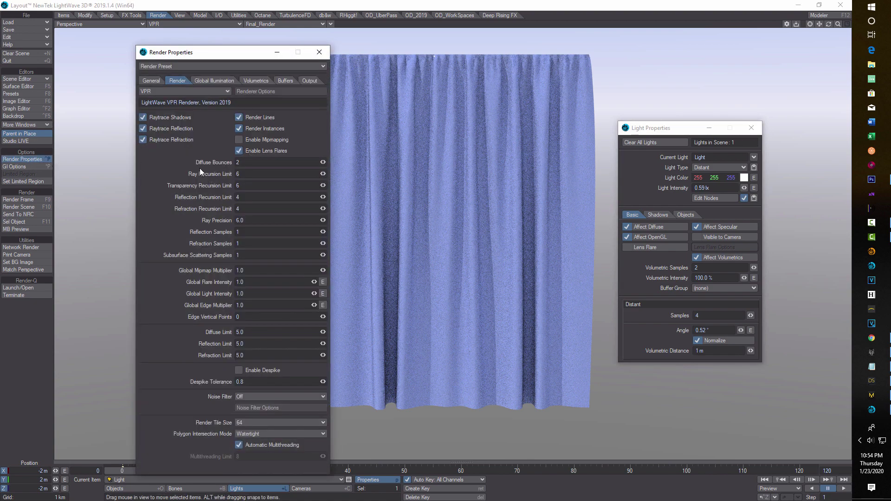
pyautogui.click(323, 397)
pyautogui.click(324, 410)
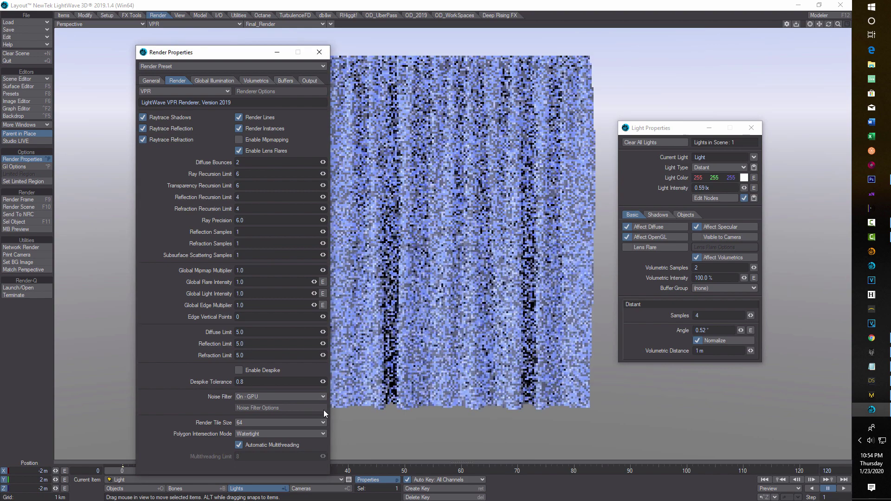
pyautogui.click(320, 55)
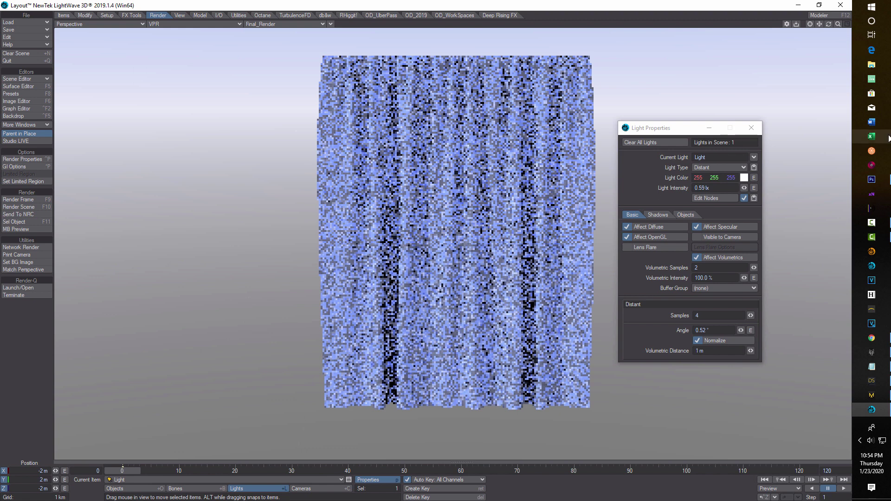
pyautogui.click(751, 129)
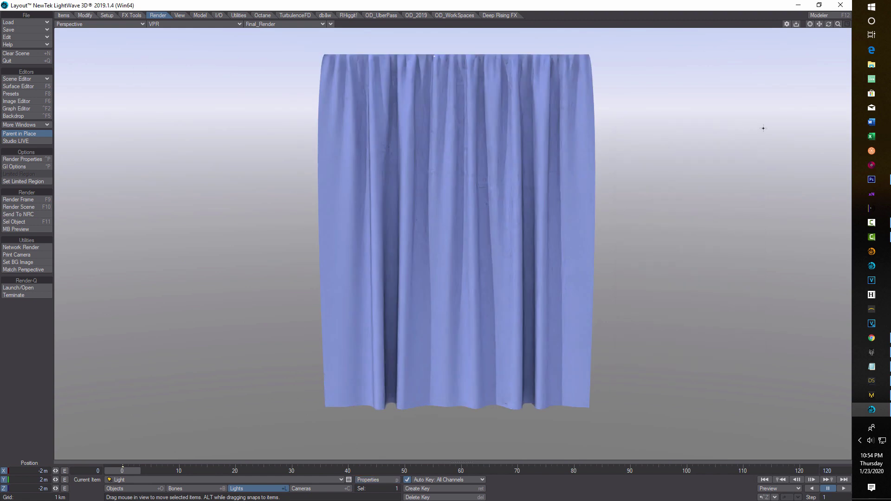